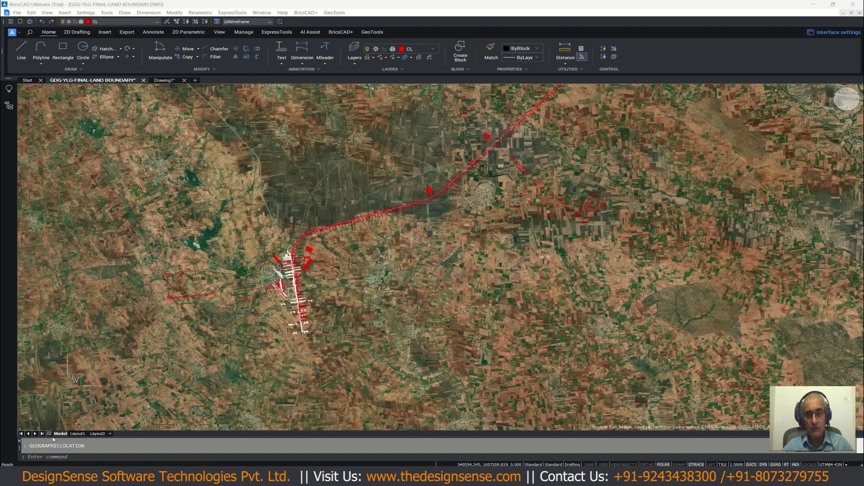
Review the drawing's geographic location and the available GIS coordinate systems, keeping UTM84-43N (EPSG:32643) as the assigned system
left_click(58, 457)
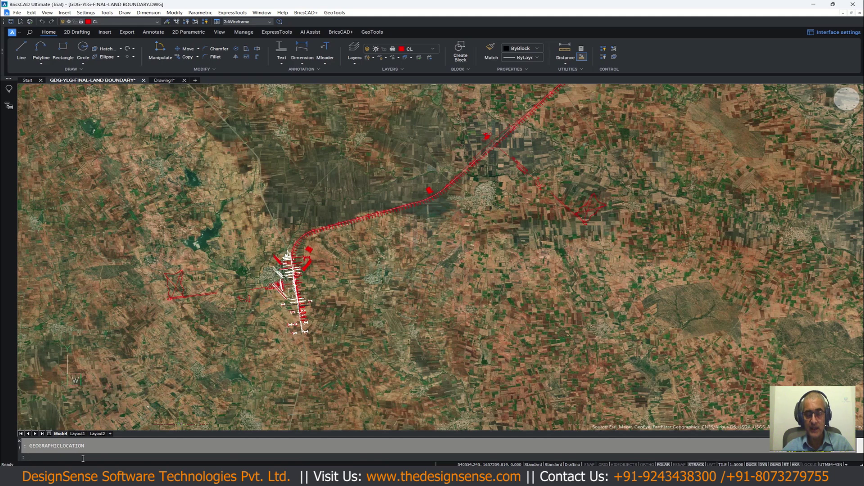
type("GEOGRAPHICLOCATION")
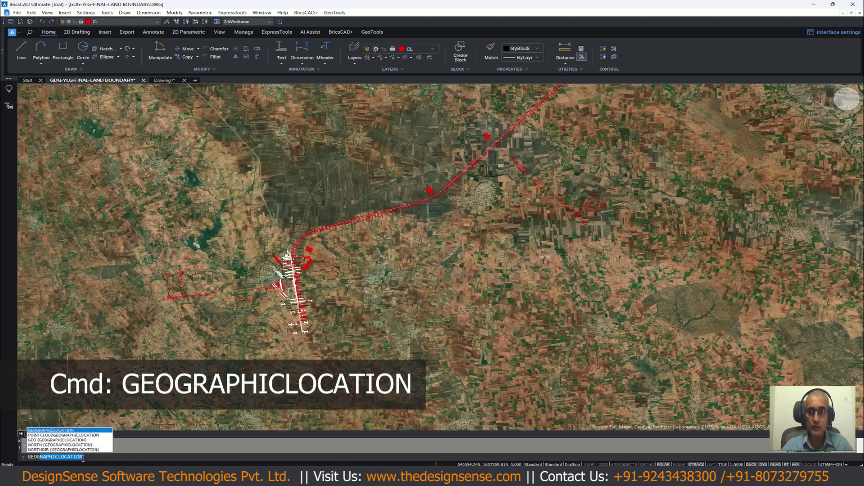
key("Return")
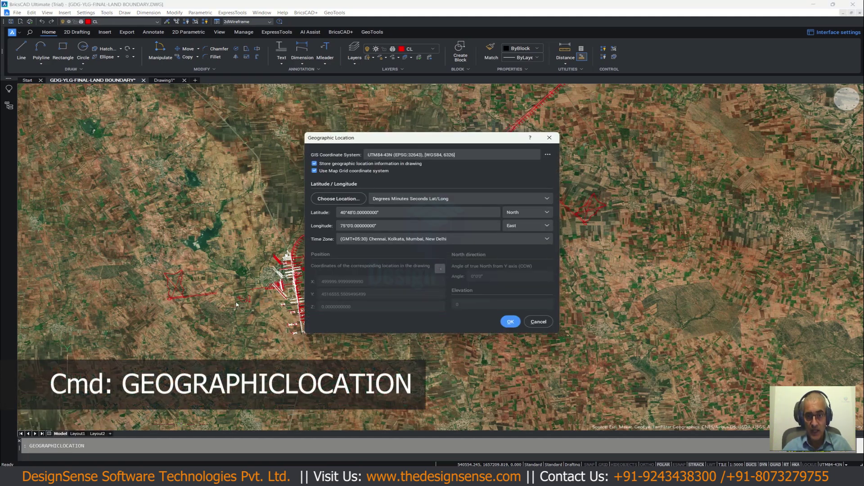
left_click_drag(382, 139, 518, 207)
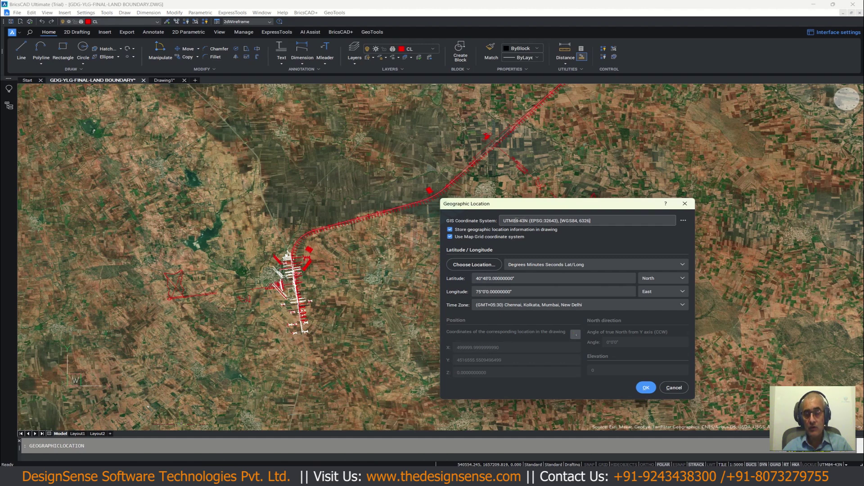
left_click(682, 221)
left_click_drag(519, 195, 319, 133)
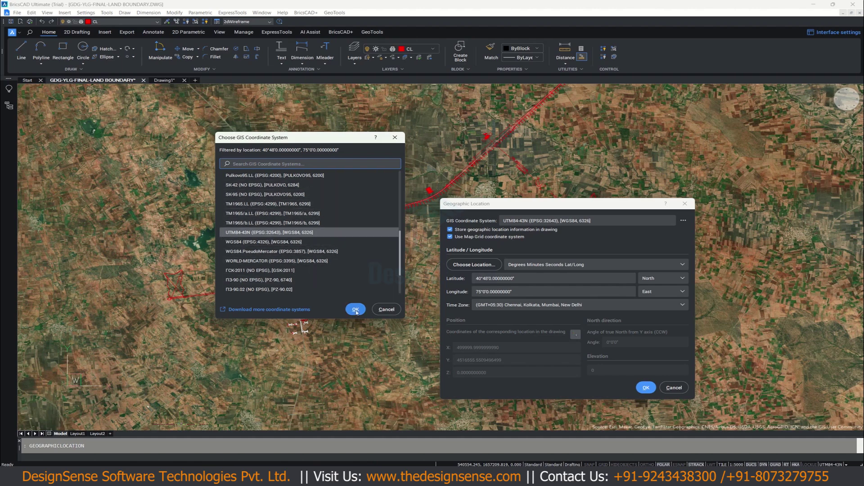
left_click(386, 310)
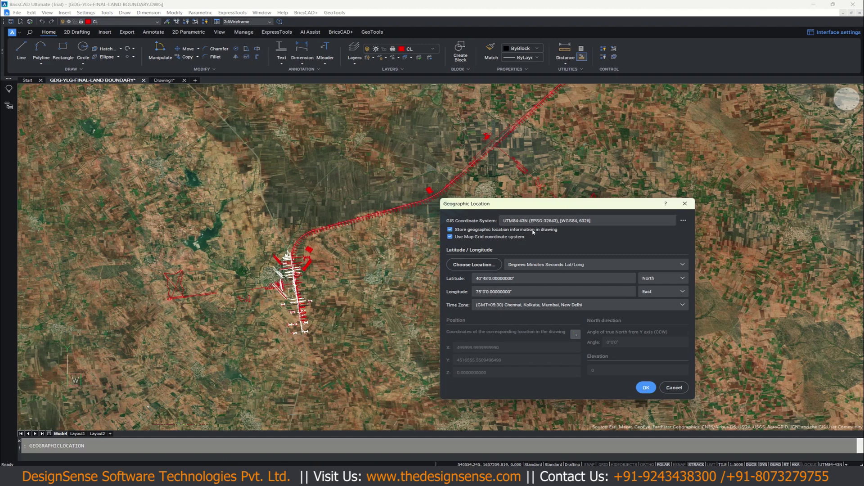
left_click(645, 387)
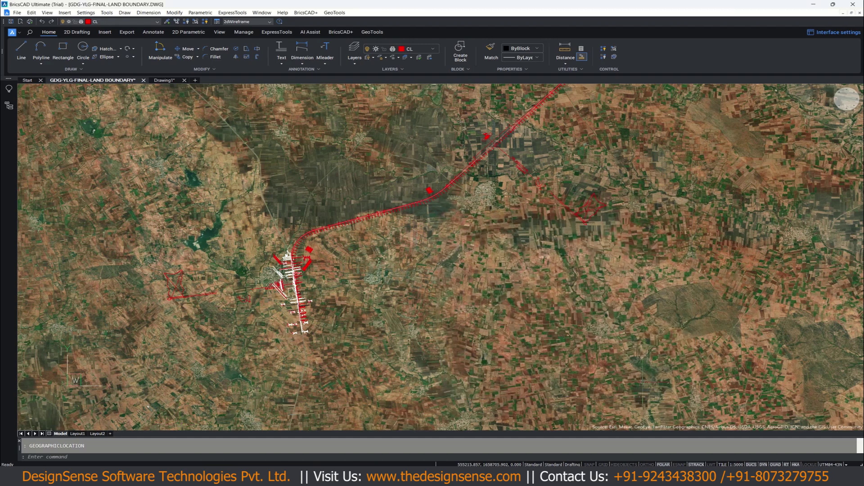
Read the Bricsys Help Center article on the GEOMAPKEY command, including how to generate an Esri Maps API key
left_click(41, 456)
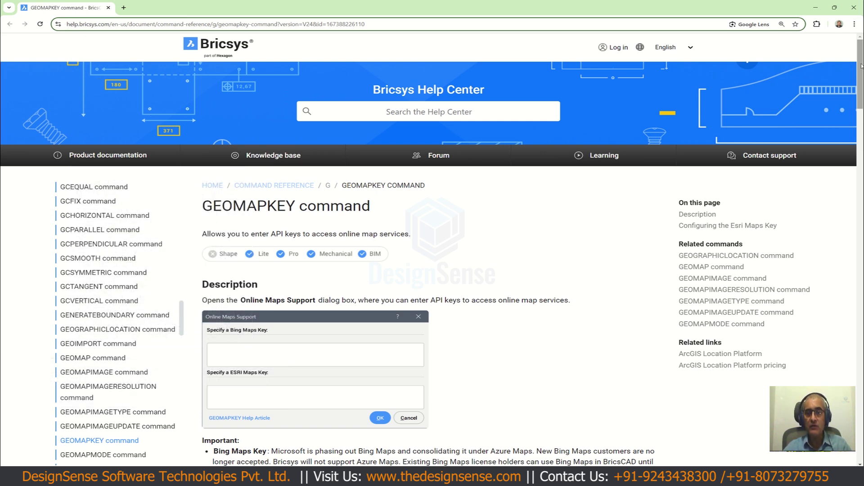
left_click_drag(862, 67, 862, 90)
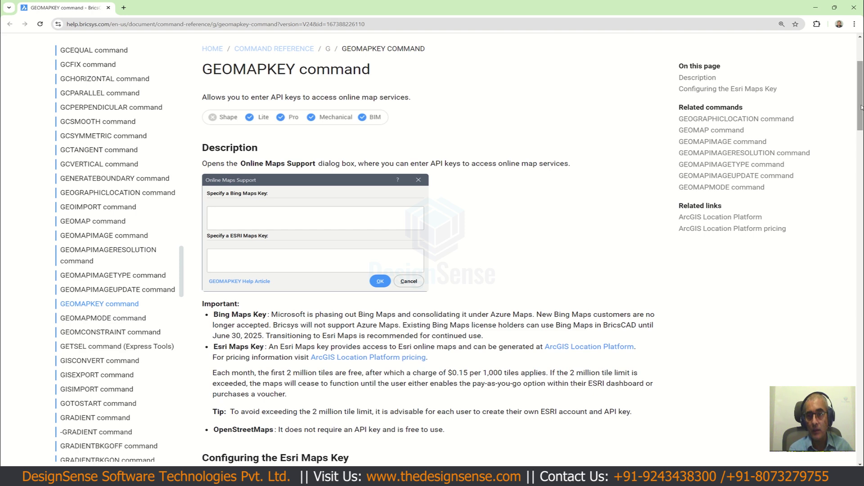
left_click_drag(861, 108, 862, 191)
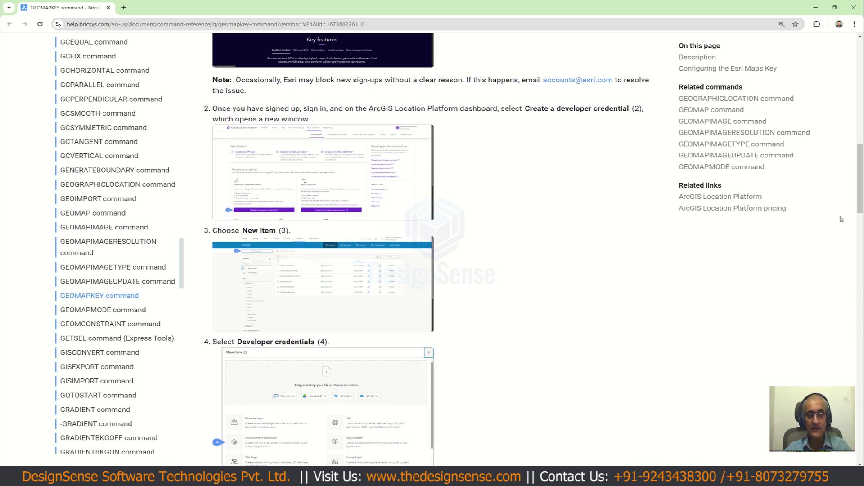
left_click_drag(860, 176, 833, 371)
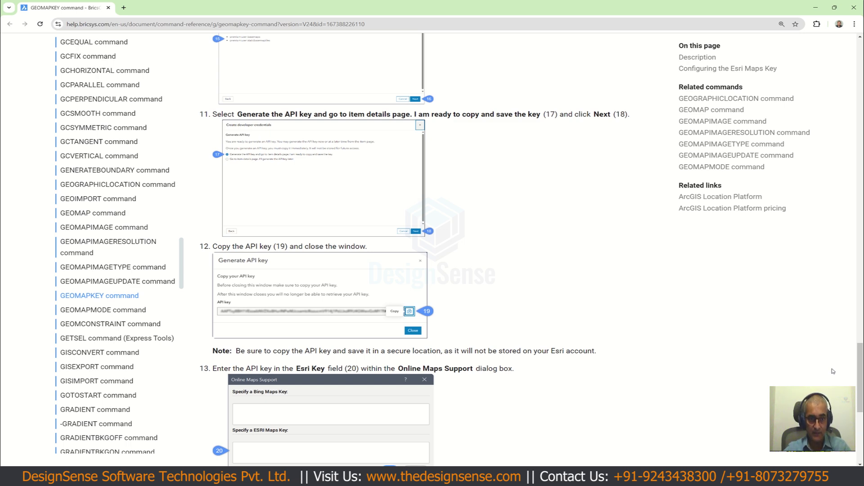
left_click_drag(860, 362, 860, 58)
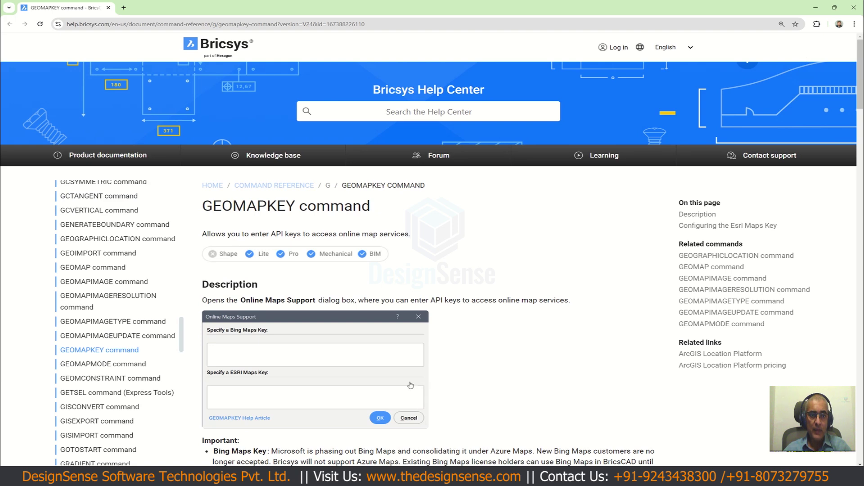
Return to BricsCAD, check with GEOMAPKEY that an ESRI Maps key is stored, and accept the Online Maps Support settings
left_click(122, 476)
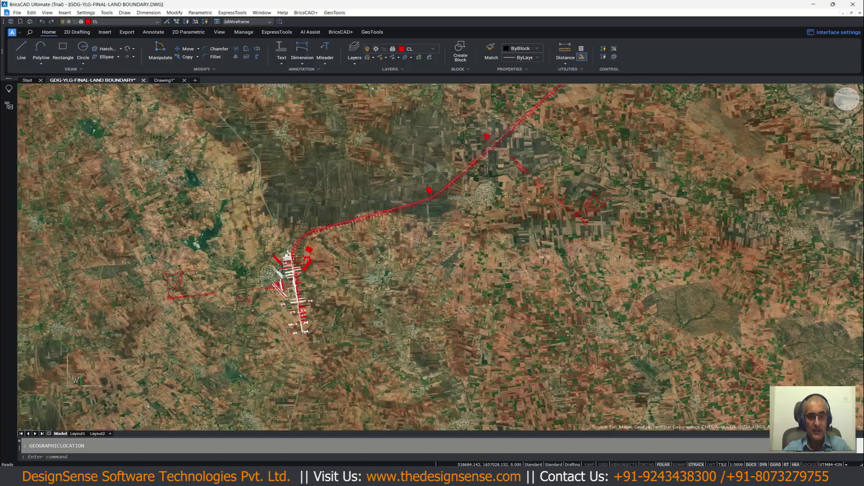
left_click(43, 456)
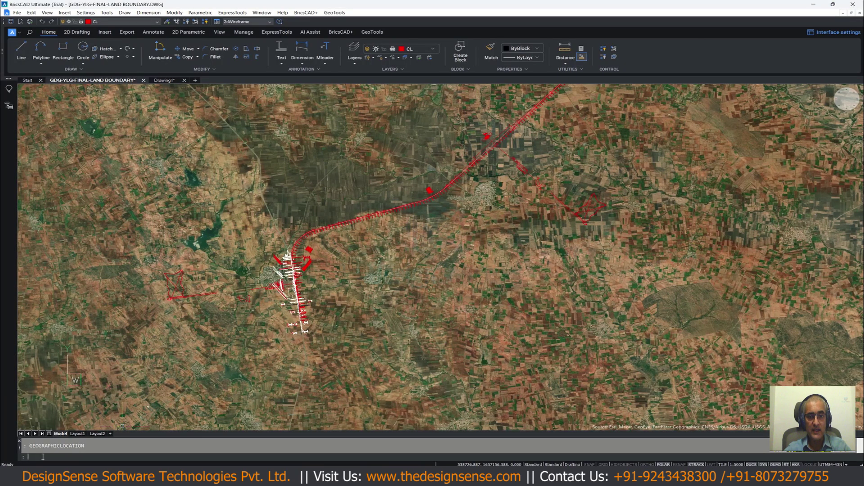
type("geomap")
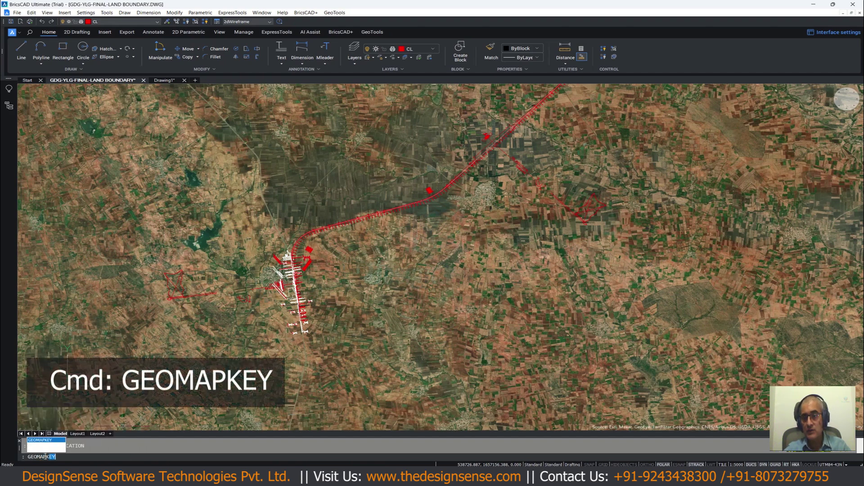
key("Return")
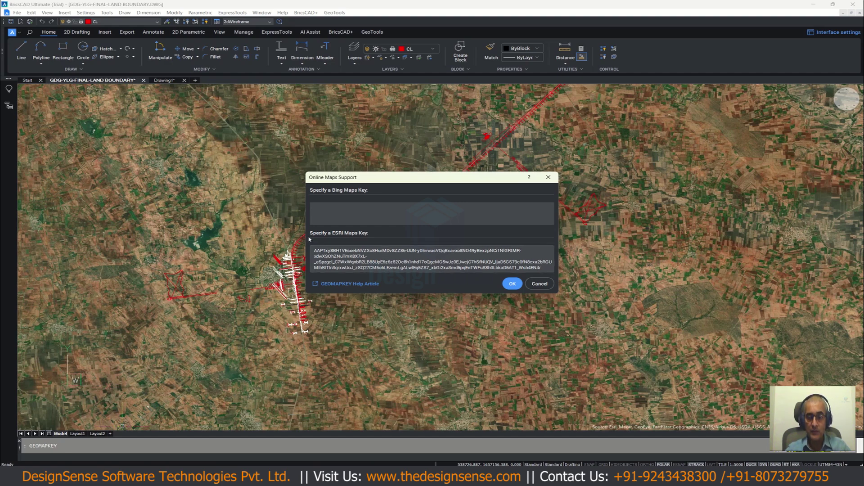
left_click(512, 284)
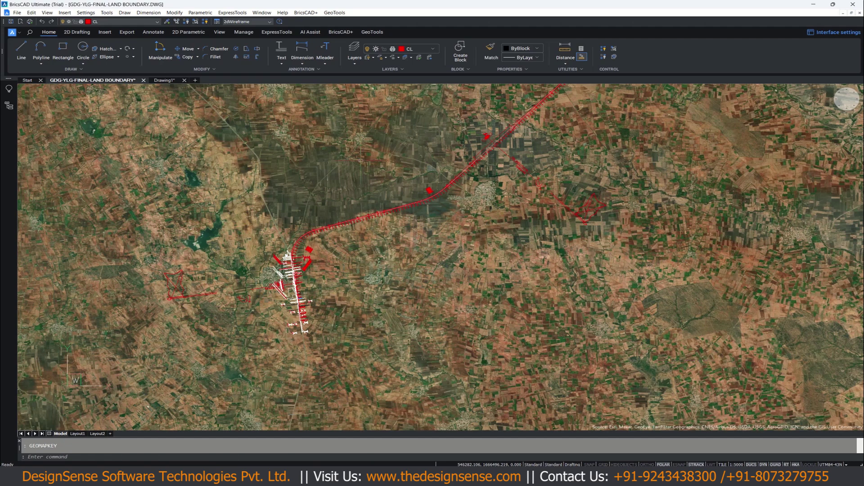
Examine the satellite imagery coverage and detail around the land boundary alignment, from the whole region down to field level
scroll(321, 202, "down", 5)
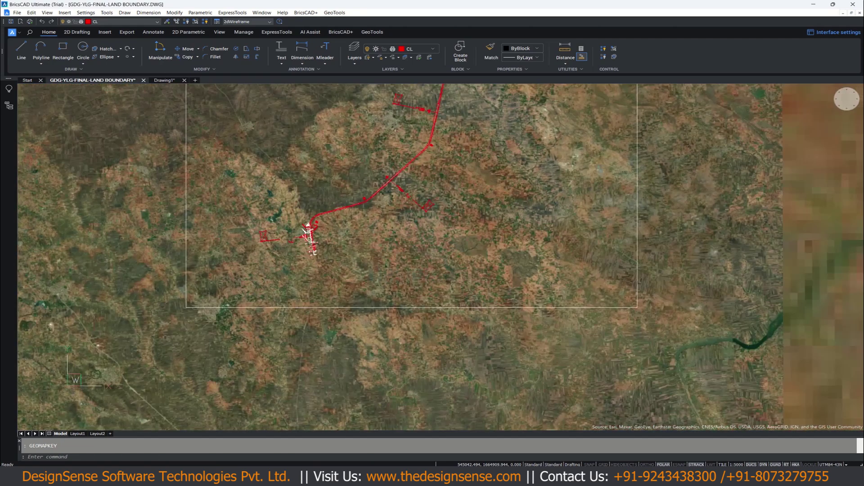
scroll(321, 205, "down", 5)
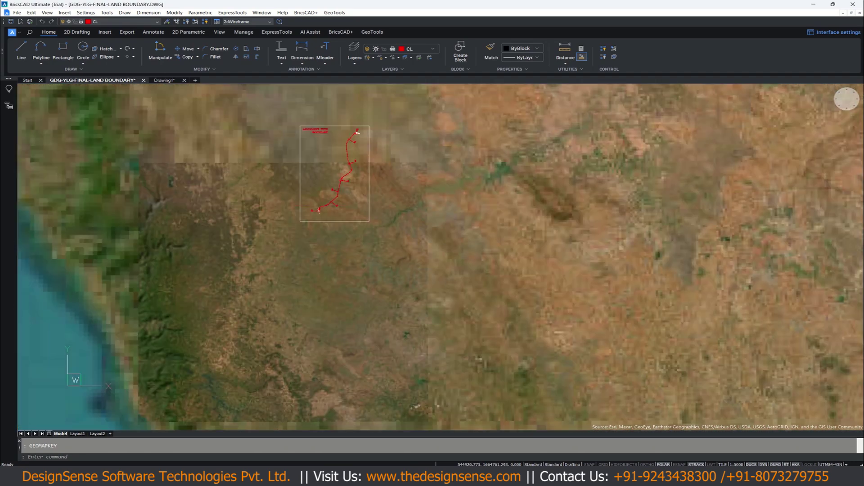
scroll(320, 206, "down", 1)
scroll(321, 205, "down", 3)
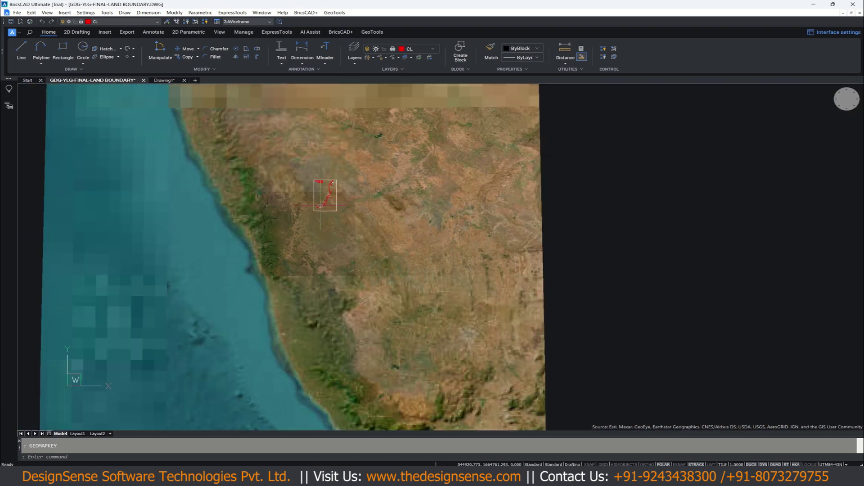
scroll(321, 203, "down", 3)
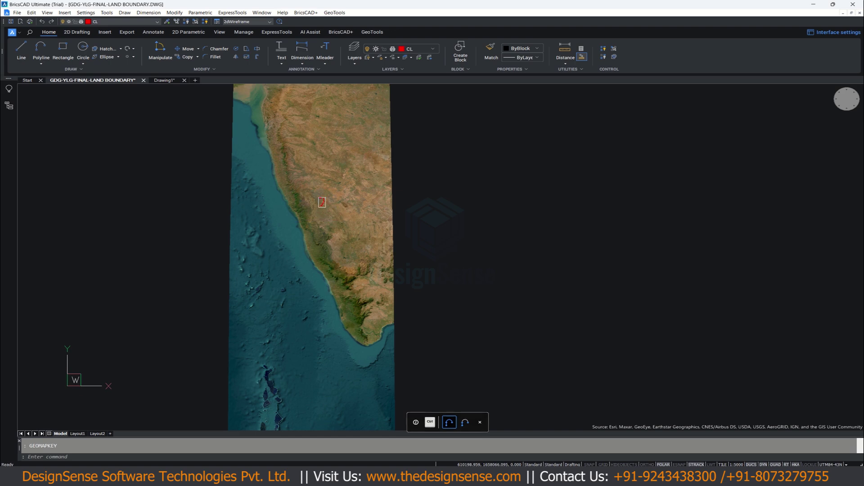
scroll(317, 206, "up", 10)
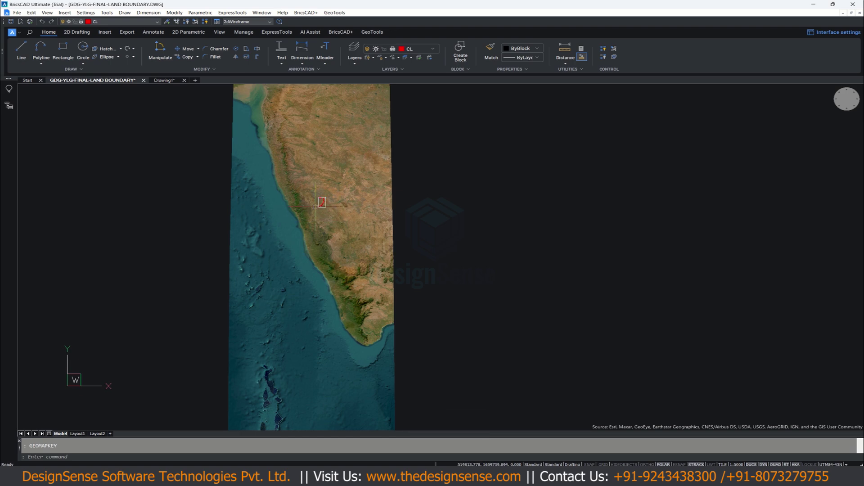
scroll(234, 205, "up", 7)
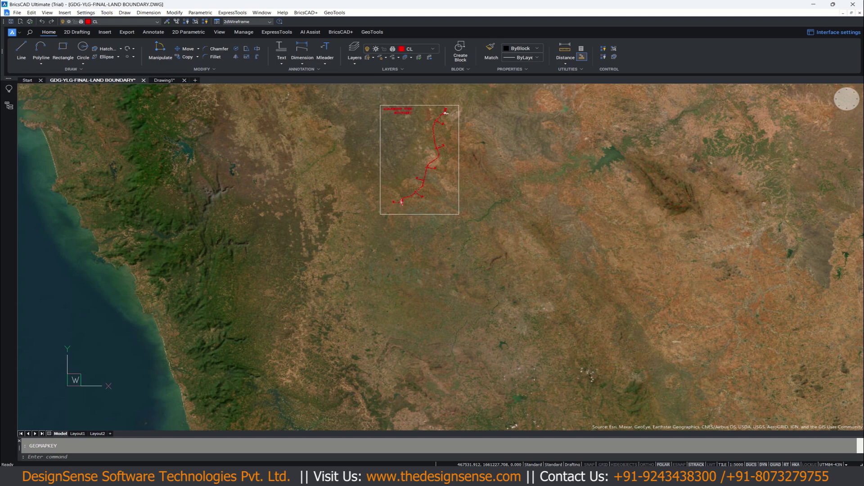
scroll(274, 210, "up", 6)
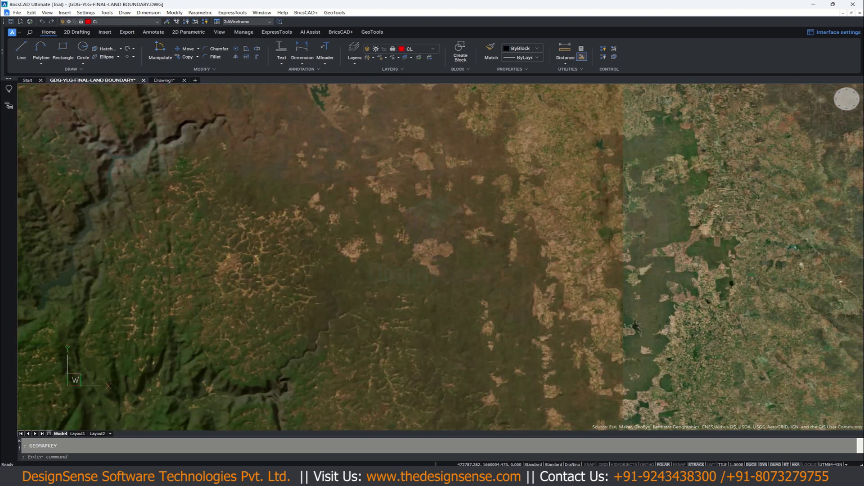
scroll(274, 211, "down", 4)
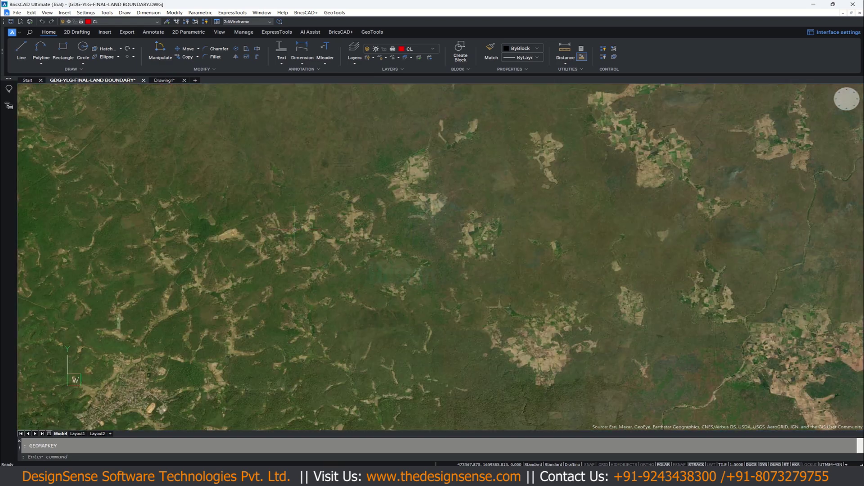
scroll(295, 226, "up", 5)
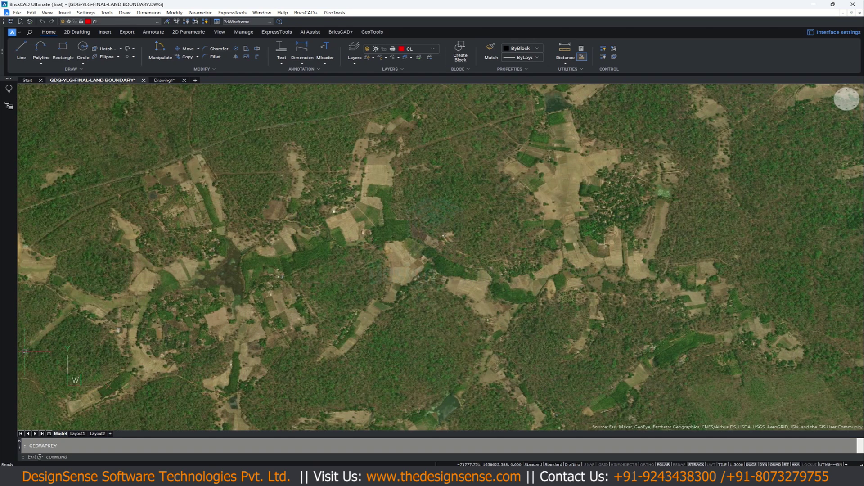
Run GEOMAP and set the background map type to Light
type("GEOMAP")
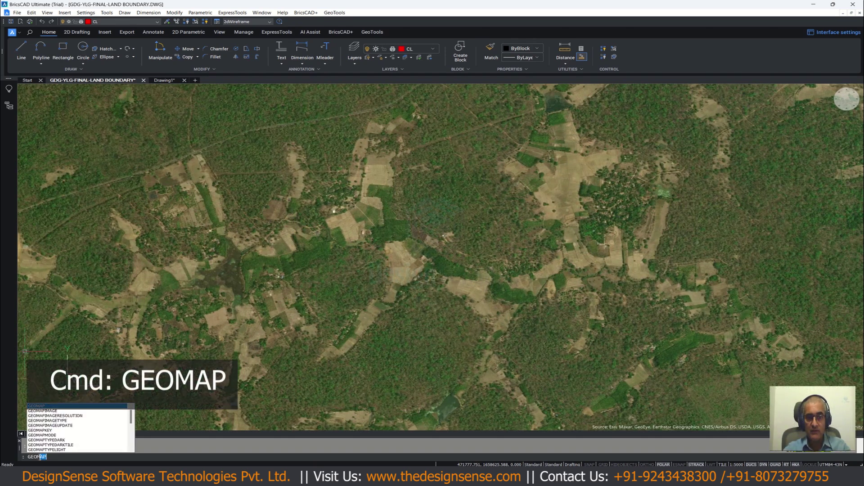
key("Return")
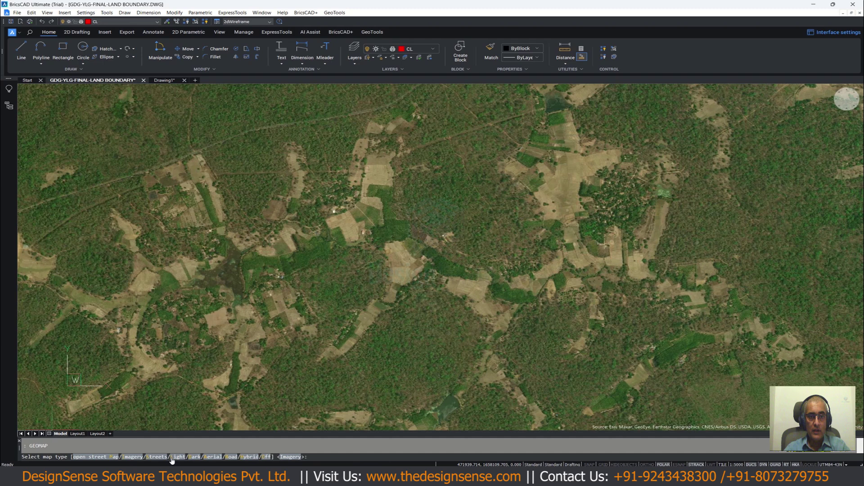
type("L")
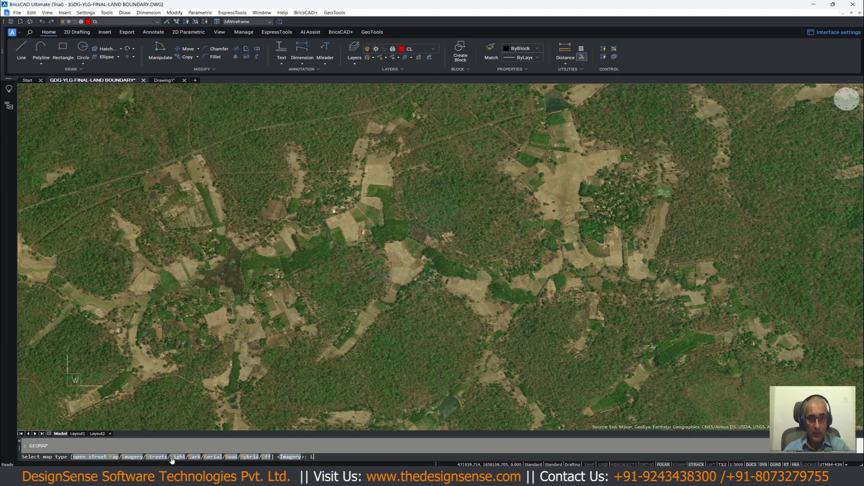
key("Return")
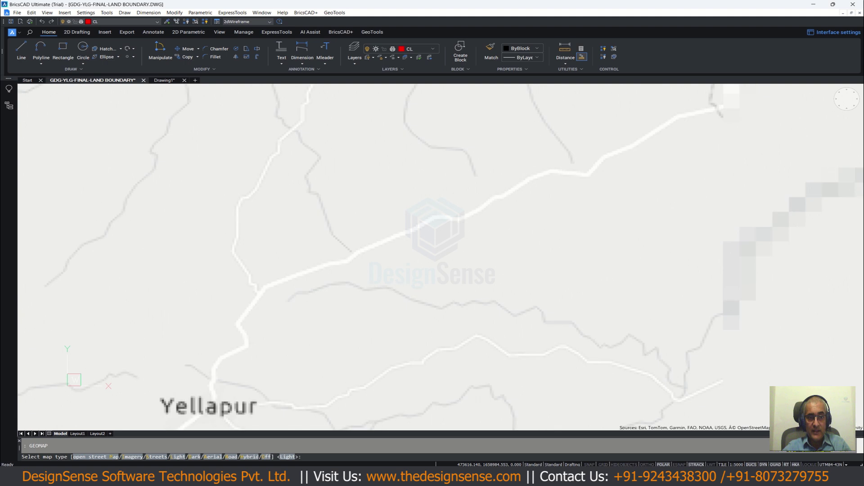
scroll(338, 293, "down", 5)
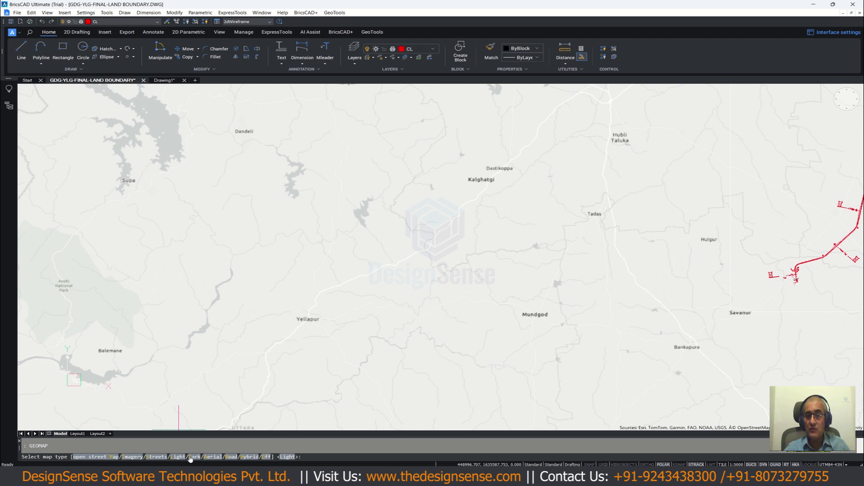
Change the background map type to Dark
type("D")
key("Return")
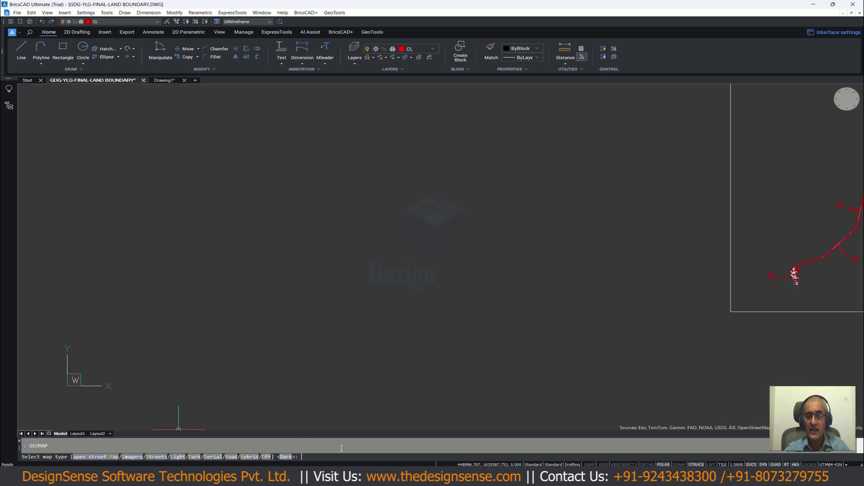
scroll(284, 298, "down", 8)
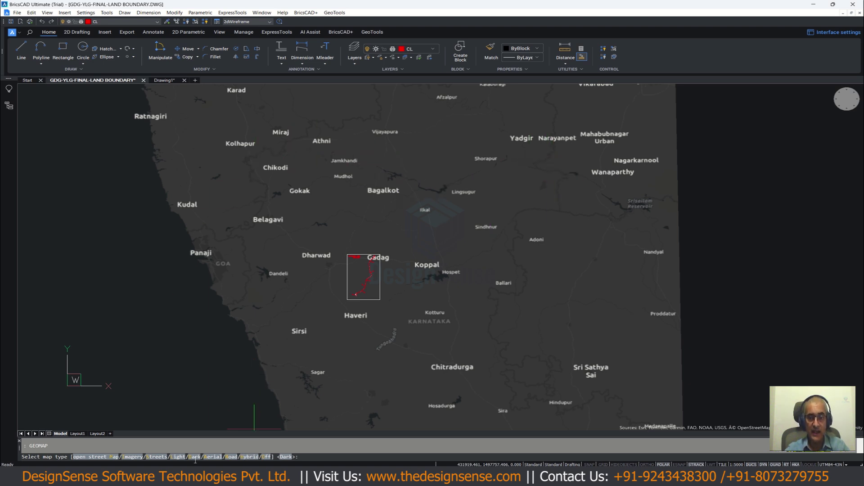
Switch the background map type to open street Map and inspect the region around the alignment
left_click(113, 456)
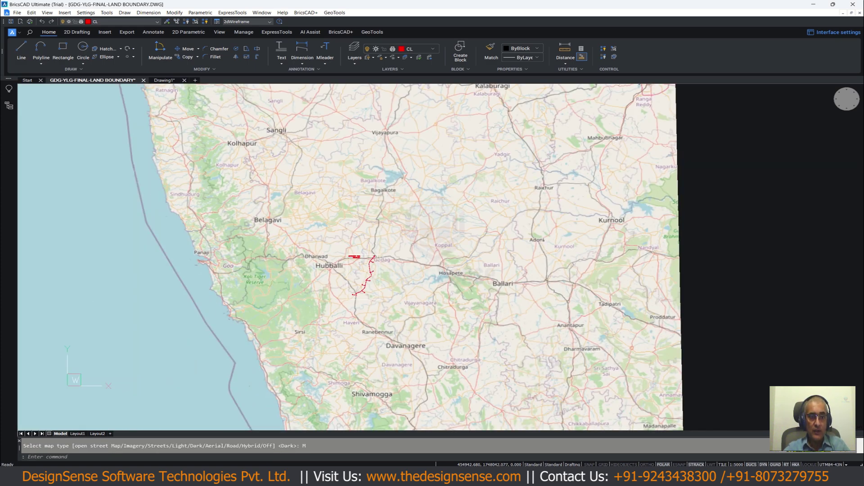
scroll(275, 224, "up", 6)
scroll(316, 277, "up", 4)
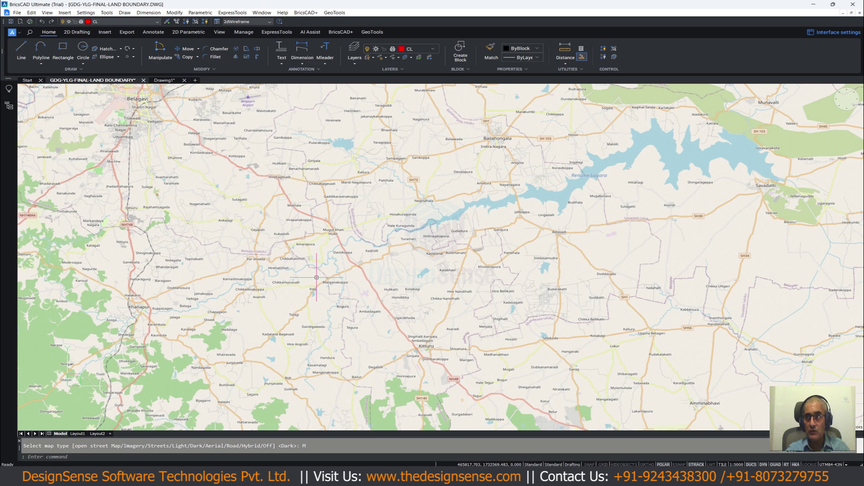
scroll(298, 265, "down", 3)
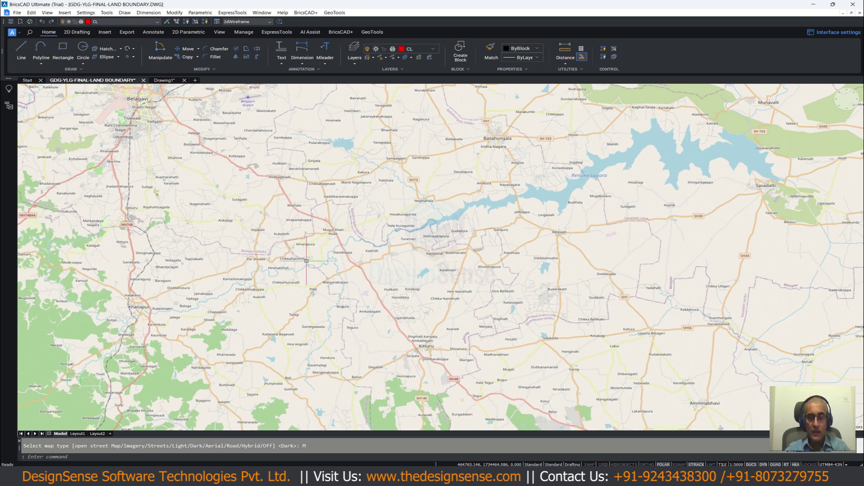
scroll(297, 266, "down", 3)
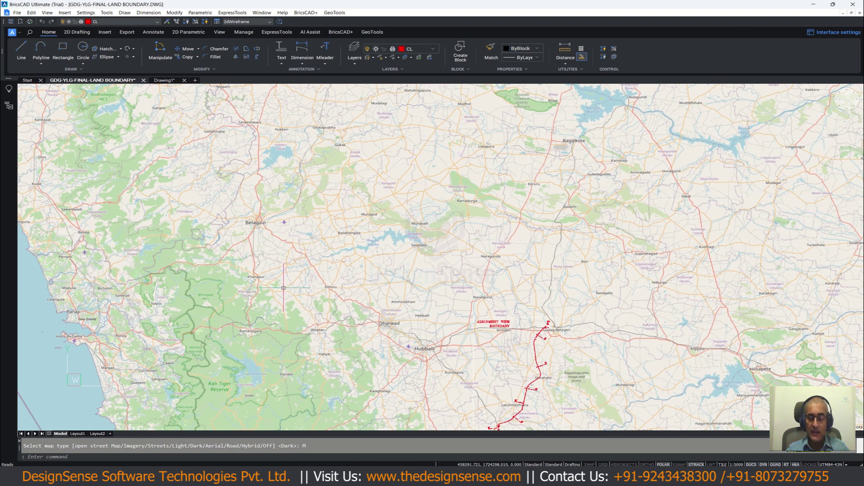
scroll(275, 285, "down", 2)
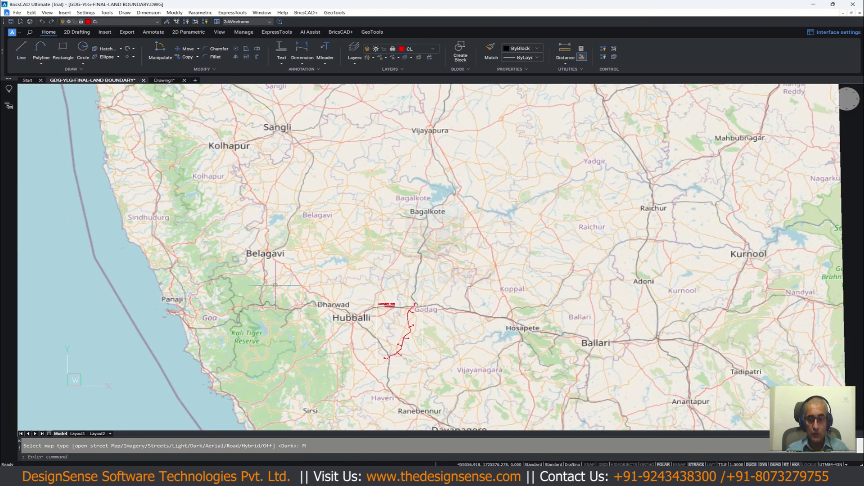